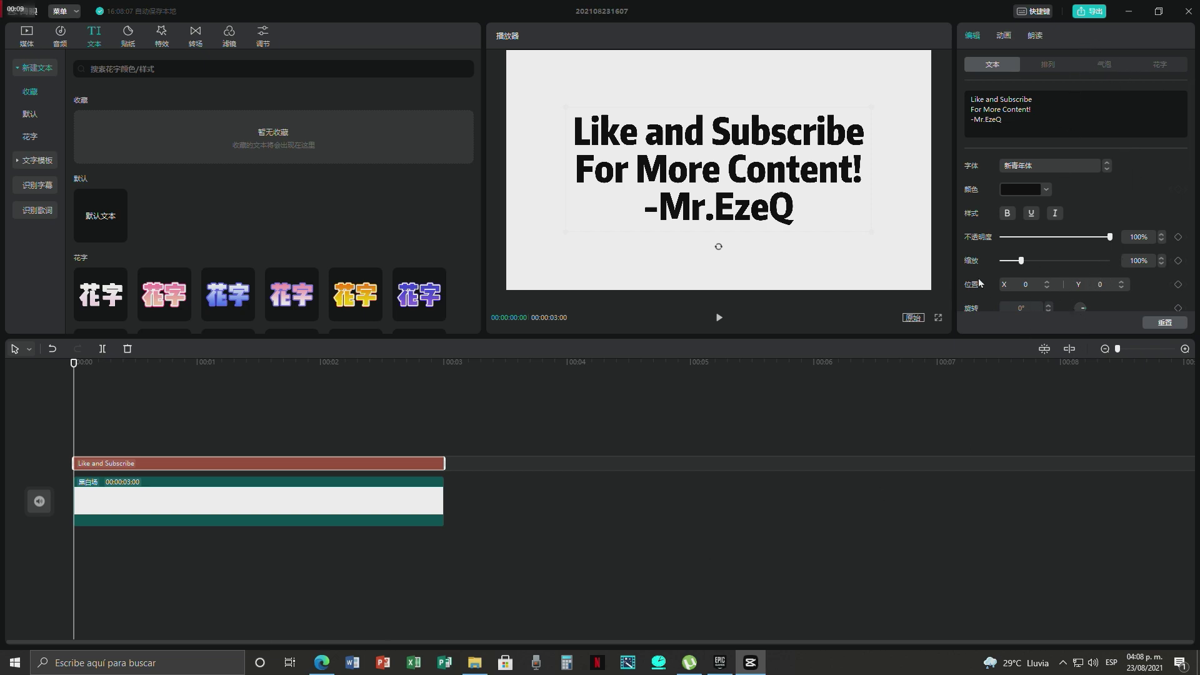
# - Keyframe the title at 1% scale at the start and larger a few frames later, then preview it
pyautogui.moveTo(1021, 261); pyautogui.dragTo(980, 275)
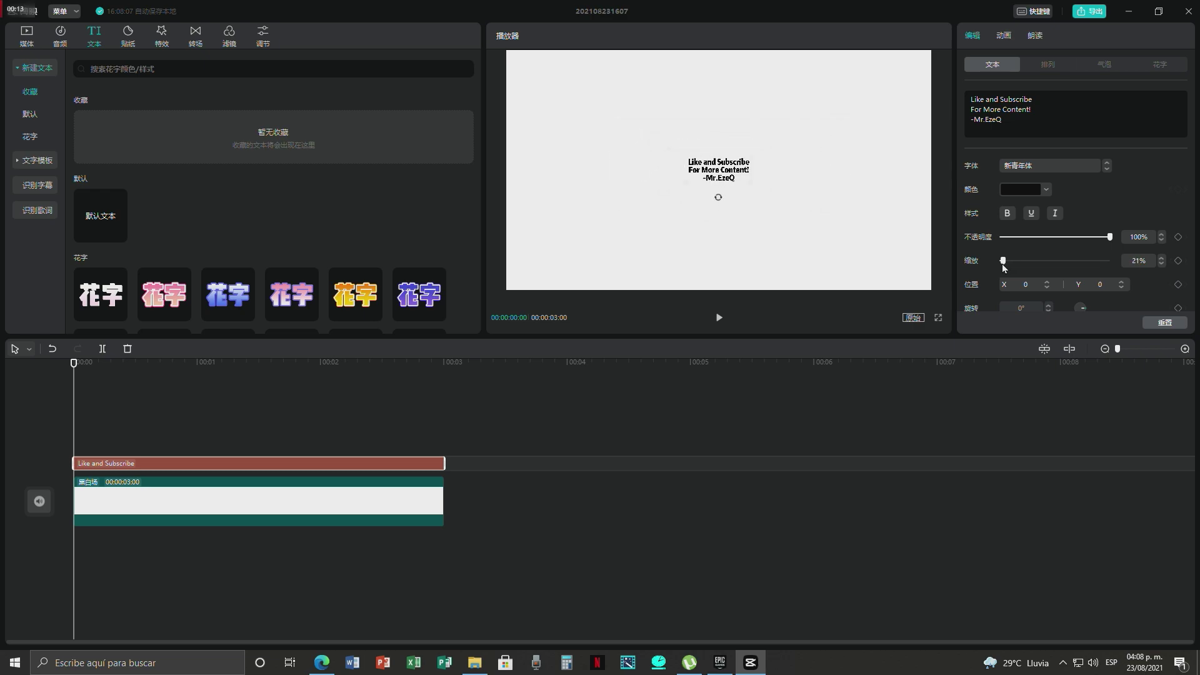
pyautogui.click(1178, 261)
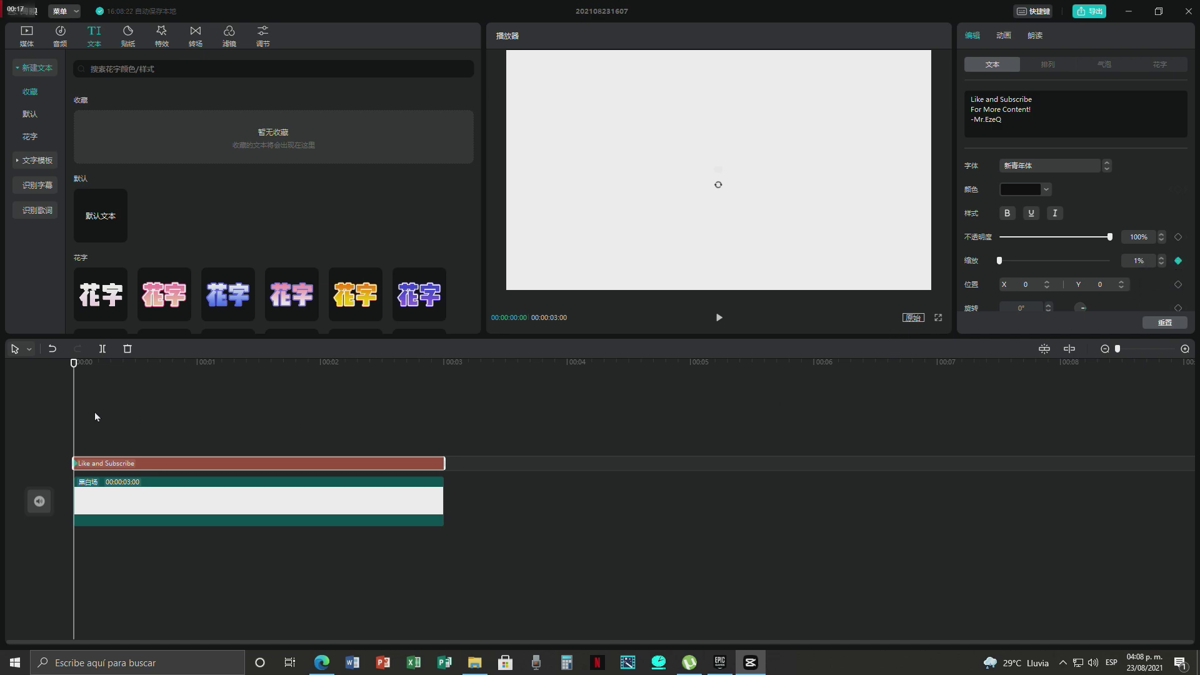
pyautogui.moveTo(75, 367); pyautogui.dragTo(107, 386)
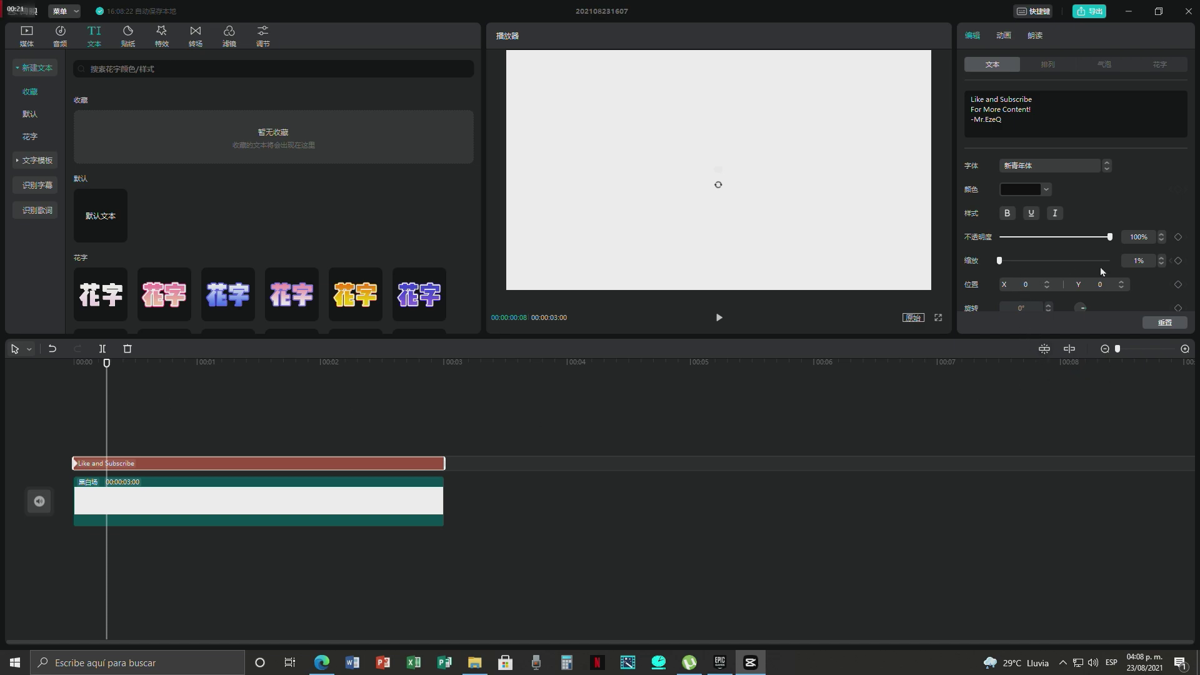
pyautogui.moveTo(1000, 262); pyautogui.dragTo(1031, 279)
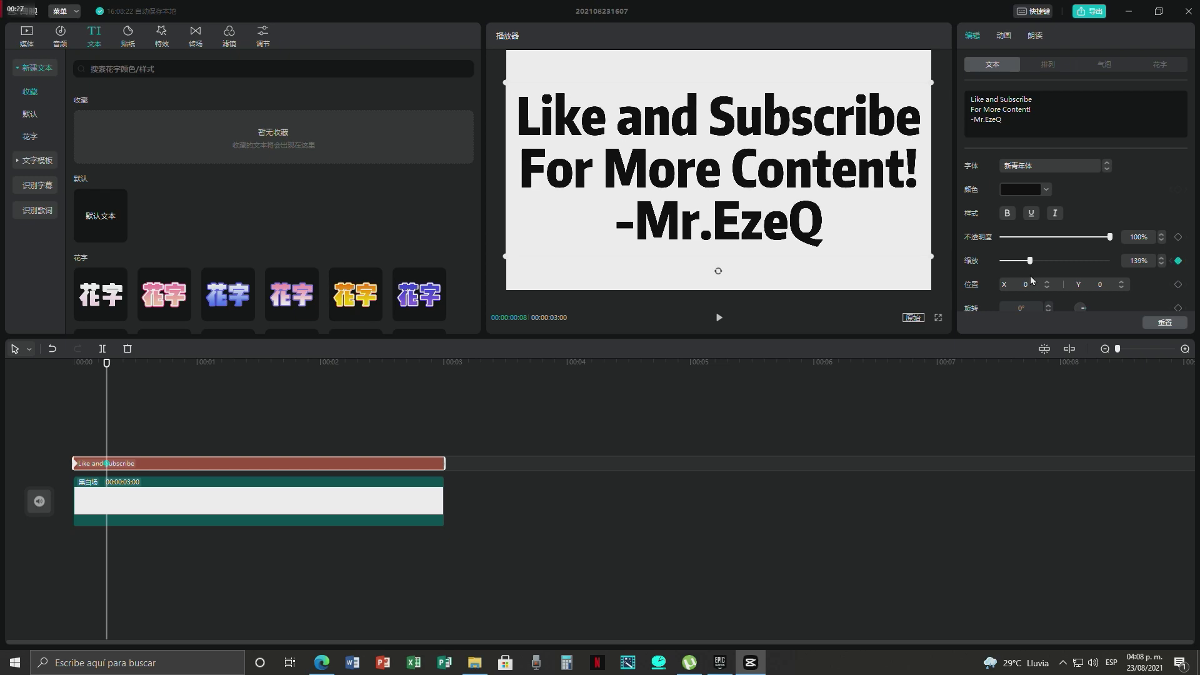
pyautogui.click(1179, 261)
pyautogui.moveTo(112, 387); pyautogui.dragTo(35, 381)
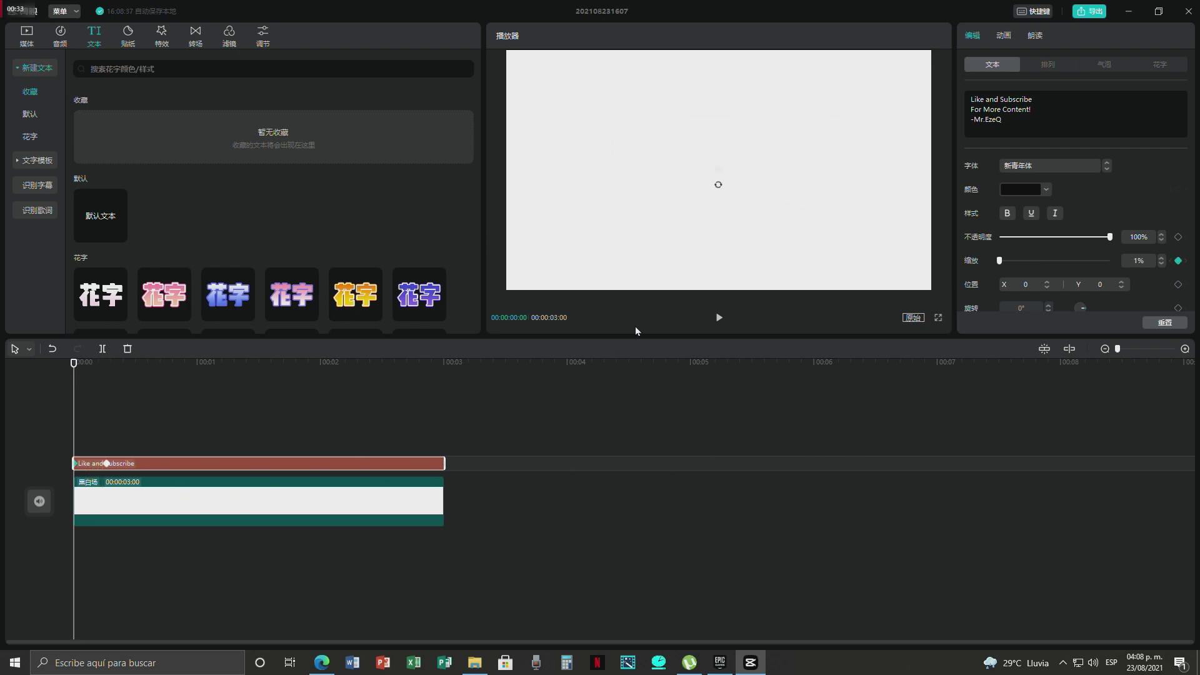
pyautogui.click(717, 319)
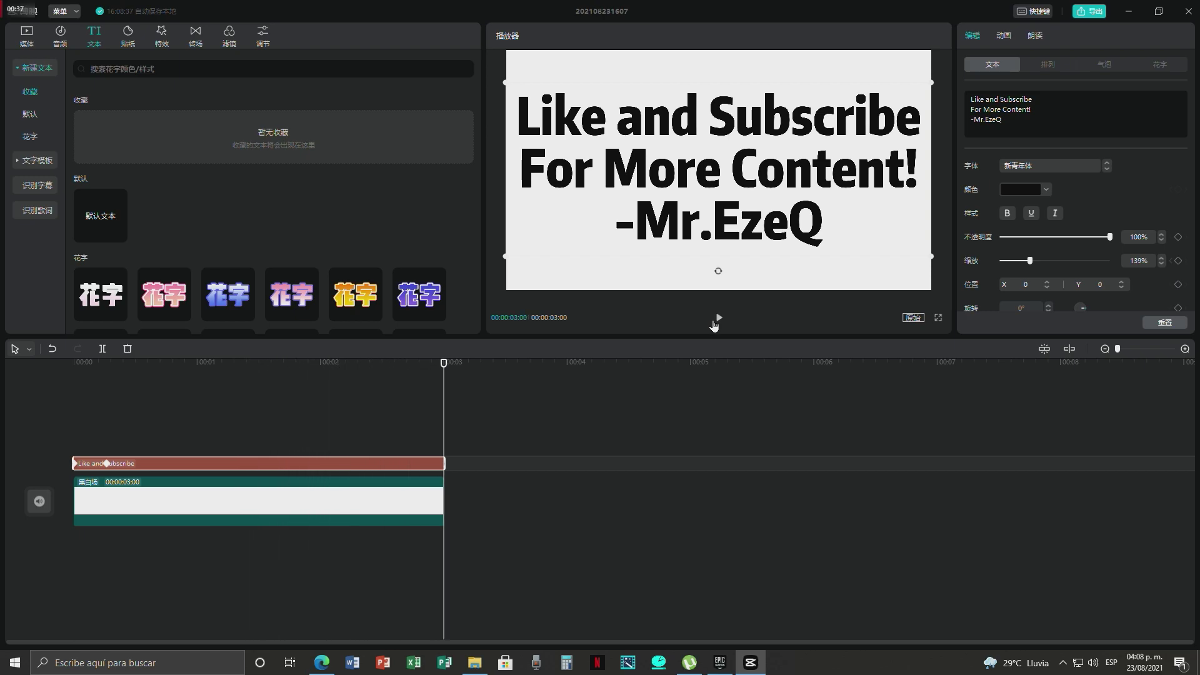
pyautogui.click(715, 321)
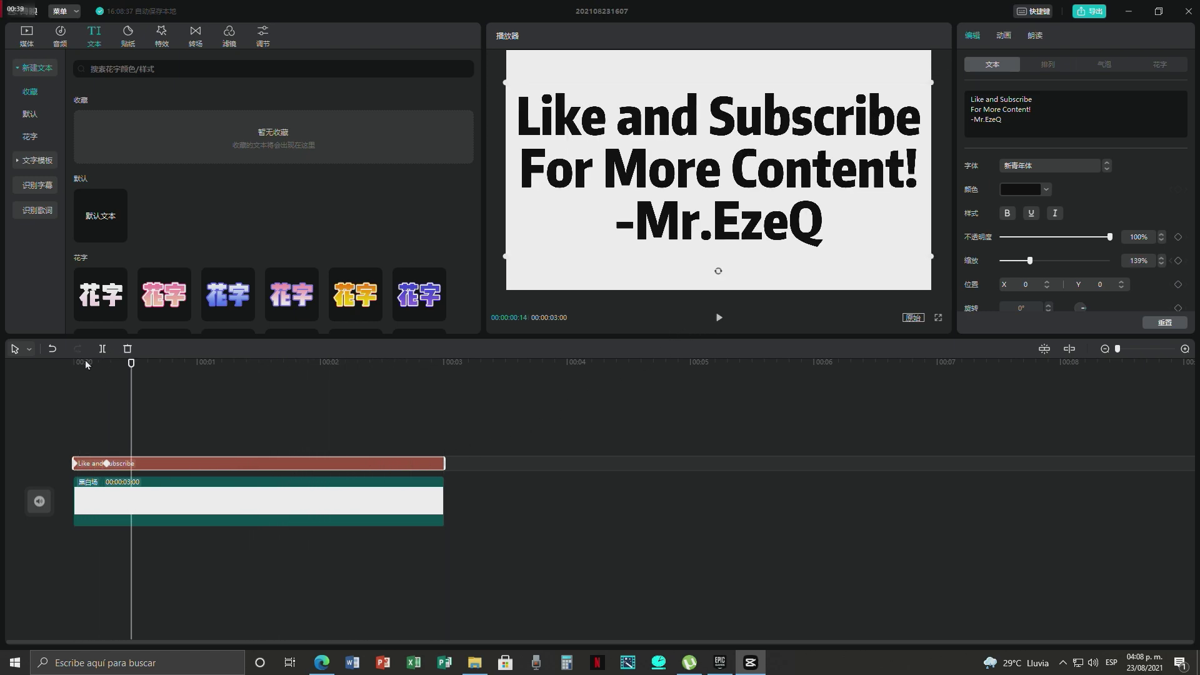
# - Redo the scale keyframes: 1% at 00:00 and about 139% at 00:03
pyautogui.click(52, 350)
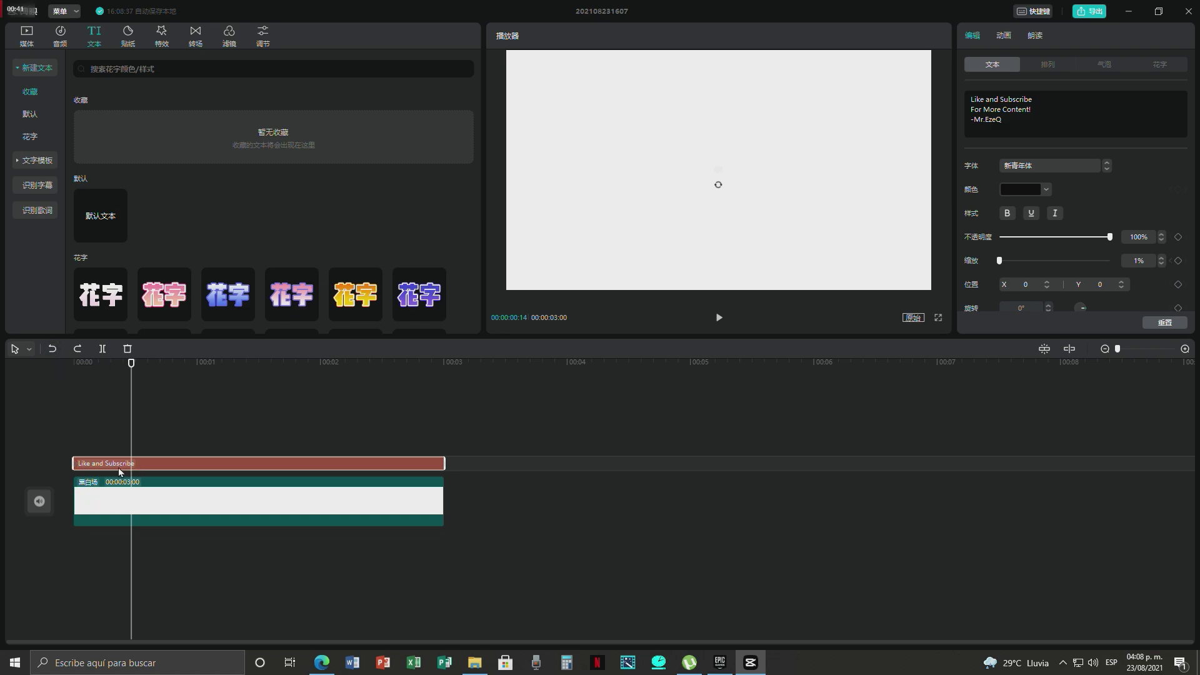
pyautogui.moveTo(128, 369); pyautogui.dragTo(1, 432)
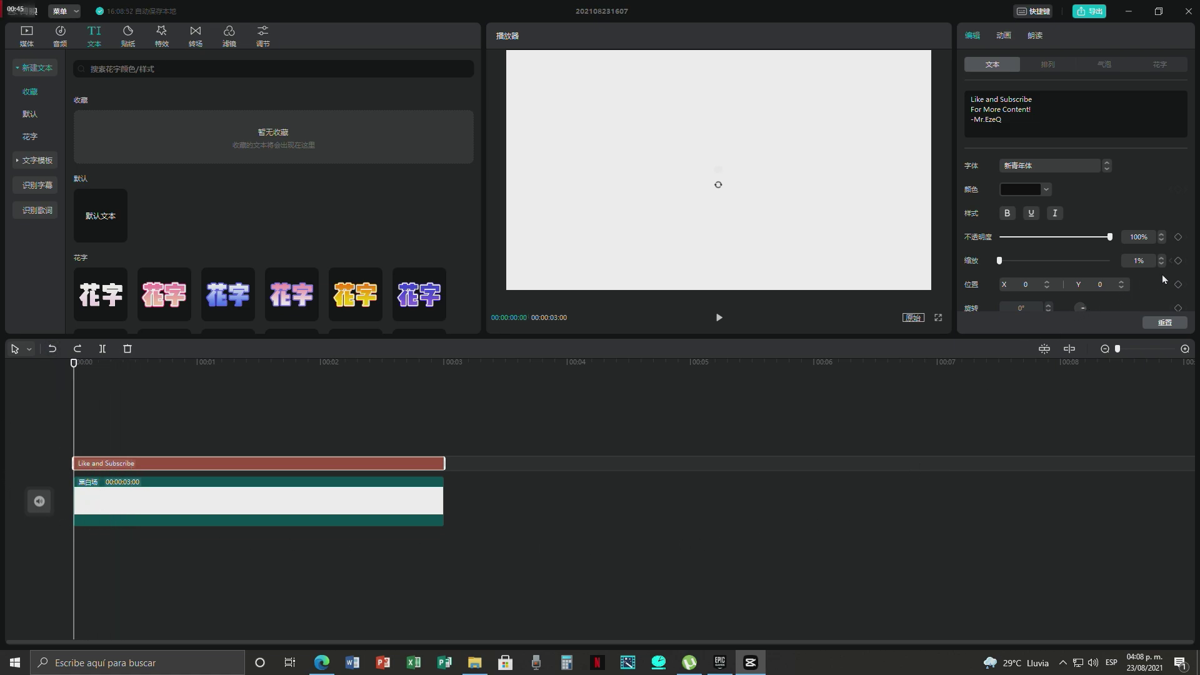
pyautogui.click(1179, 261)
pyautogui.moveTo(73, 370); pyautogui.dragTo(444, 383)
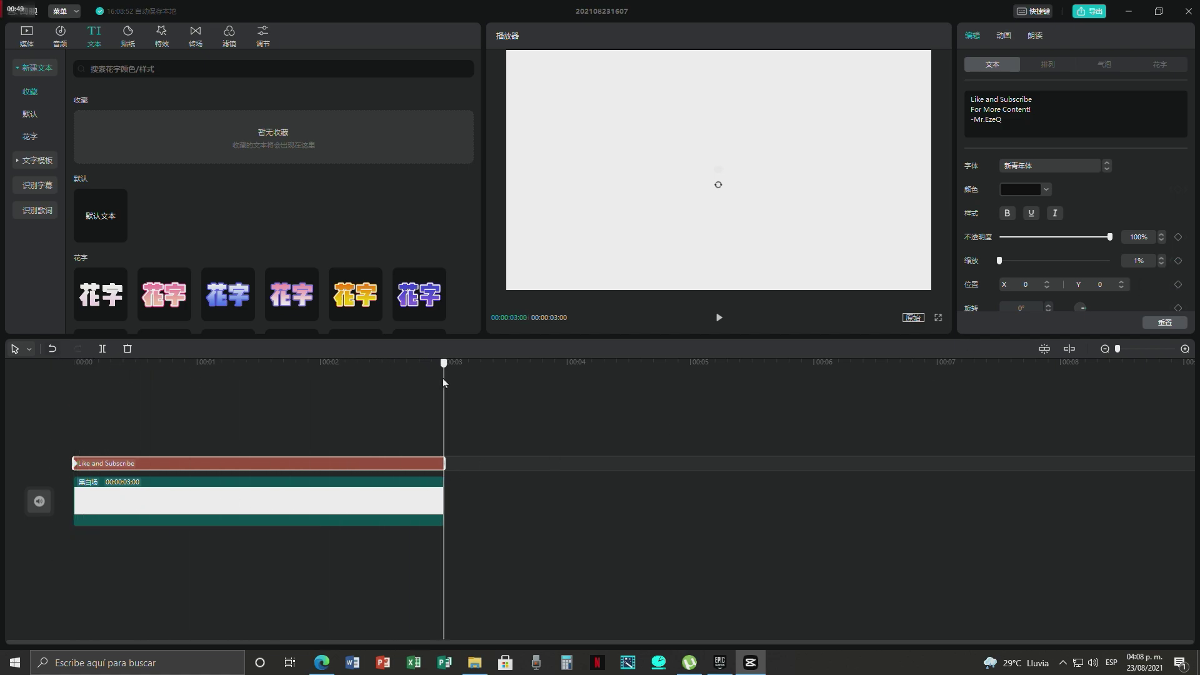
pyautogui.moveTo(1000, 259); pyautogui.dragTo(1030, 266)
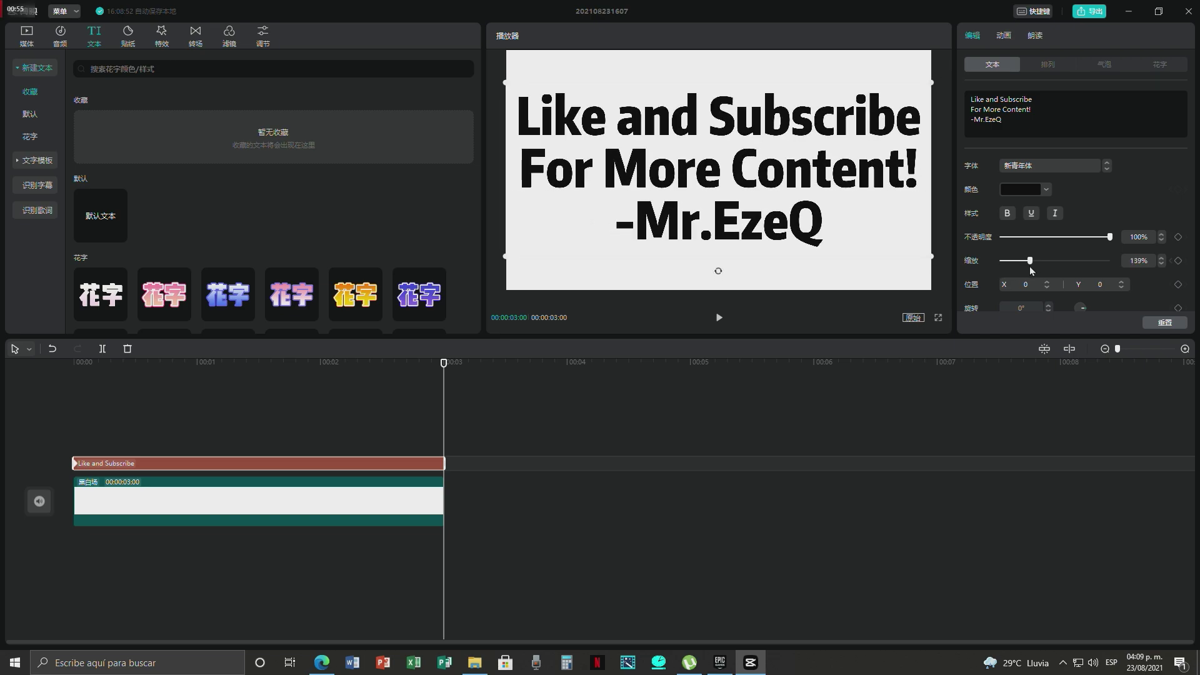
pyautogui.moveTo(1029, 266); pyautogui.dragTo(1029, 266)
pyautogui.click(1178, 261)
# - Preview the title growing from invisible to full size, then lower its opacity to 19%
pyautogui.moveTo(445, 367); pyautogui.dragTo(2, 464)
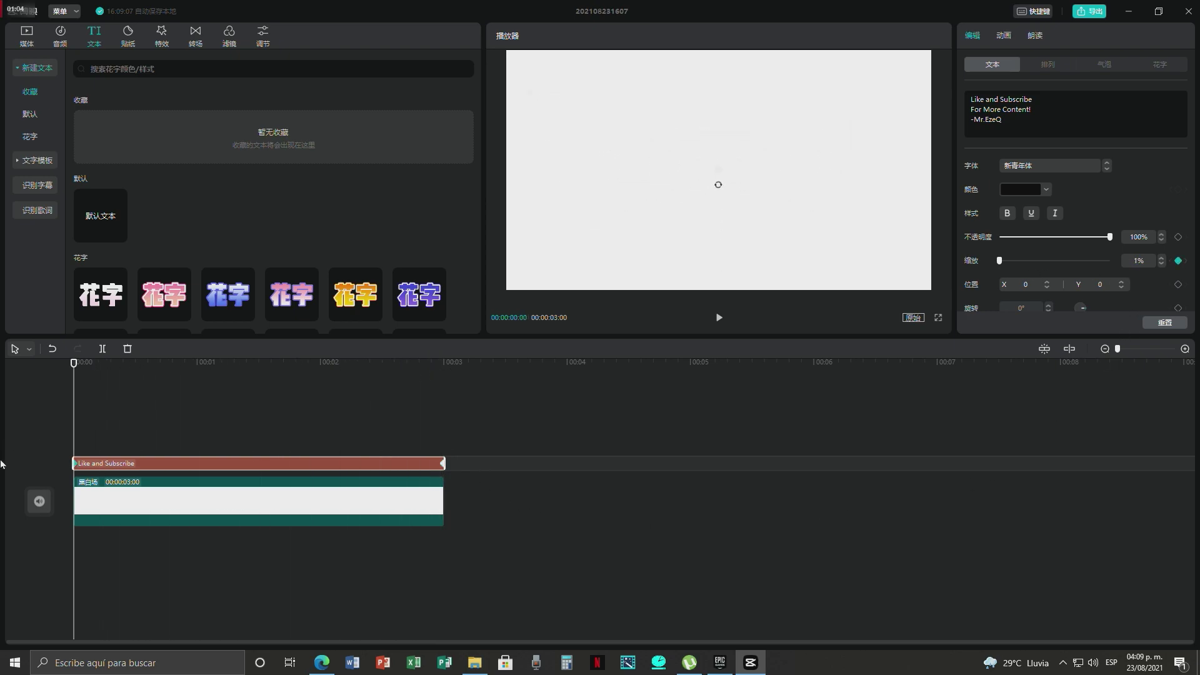
pyautogui.click(718, 319)
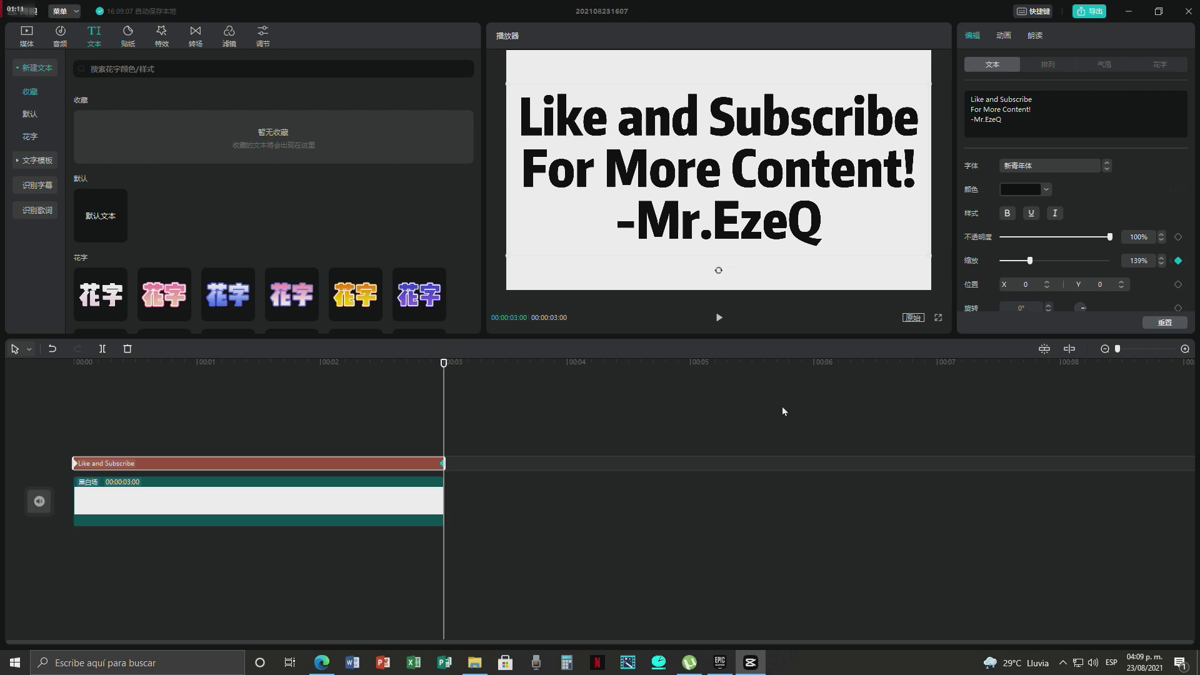
pyautogui.moveTo(443, 365); pyautogui.dragTo(48, 440)
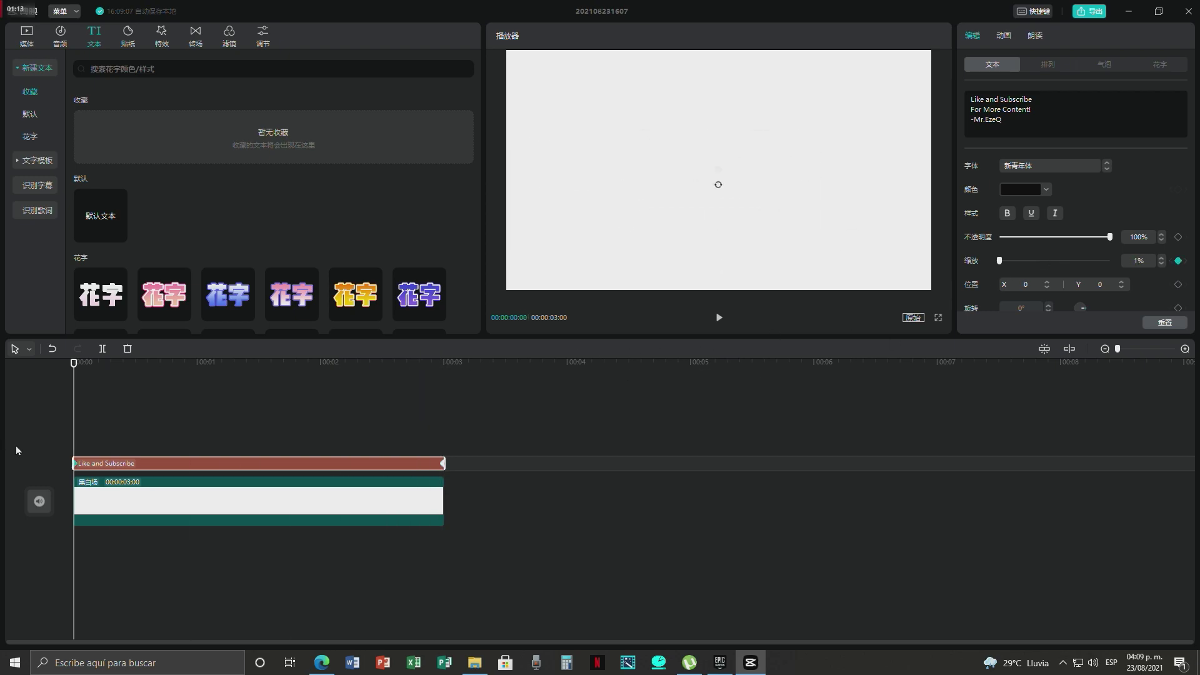
pyautogui.moveTo(73, 365); pyautogui.dragTo(474, 355)
pyautogui.moveTo(1109, 236)
pyautogui.mouseDown()
pyautogui.moveTo(971, 255)
pyautogui.moveTo(1111, 253)
pyautogui.moveTo(999, 254)
pyautogui.moveTo(1057, 254)
pyautogui.moveTo(1002, 256)
pyautogui.moveTo(1020, 256)
pyautogui.mouseUp()
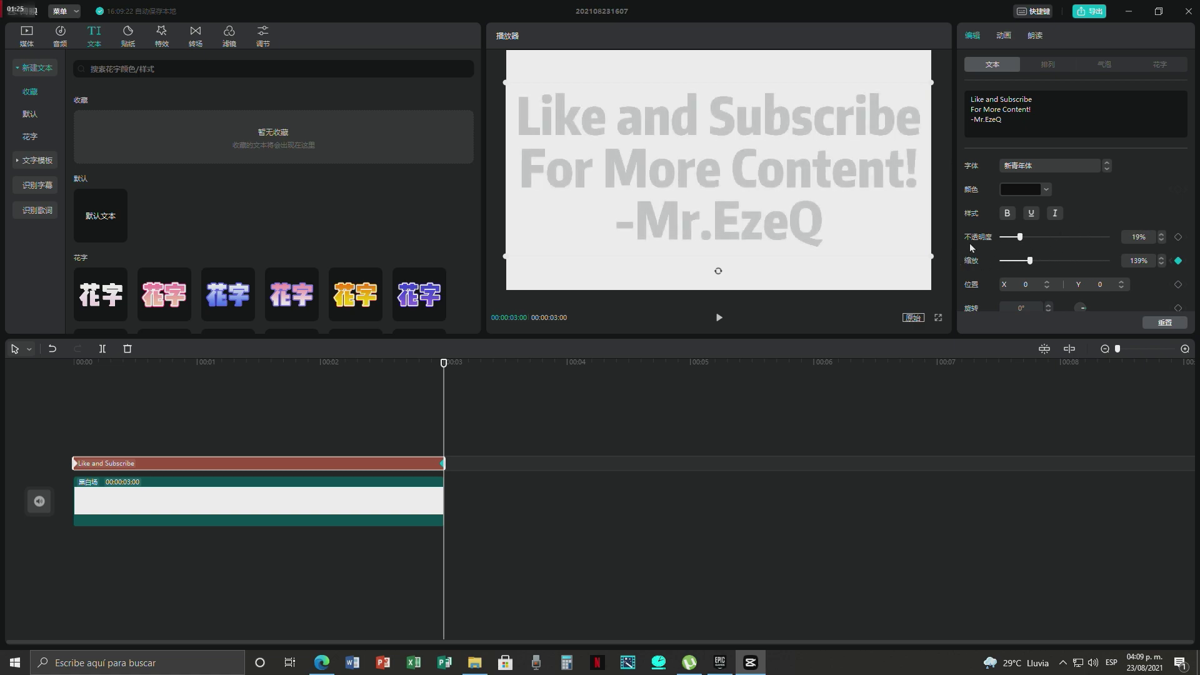
# - Keyframe opacity at 100% at 0:00 and 50% at 1:24, then play back the animation
pyautogui.press('Up')
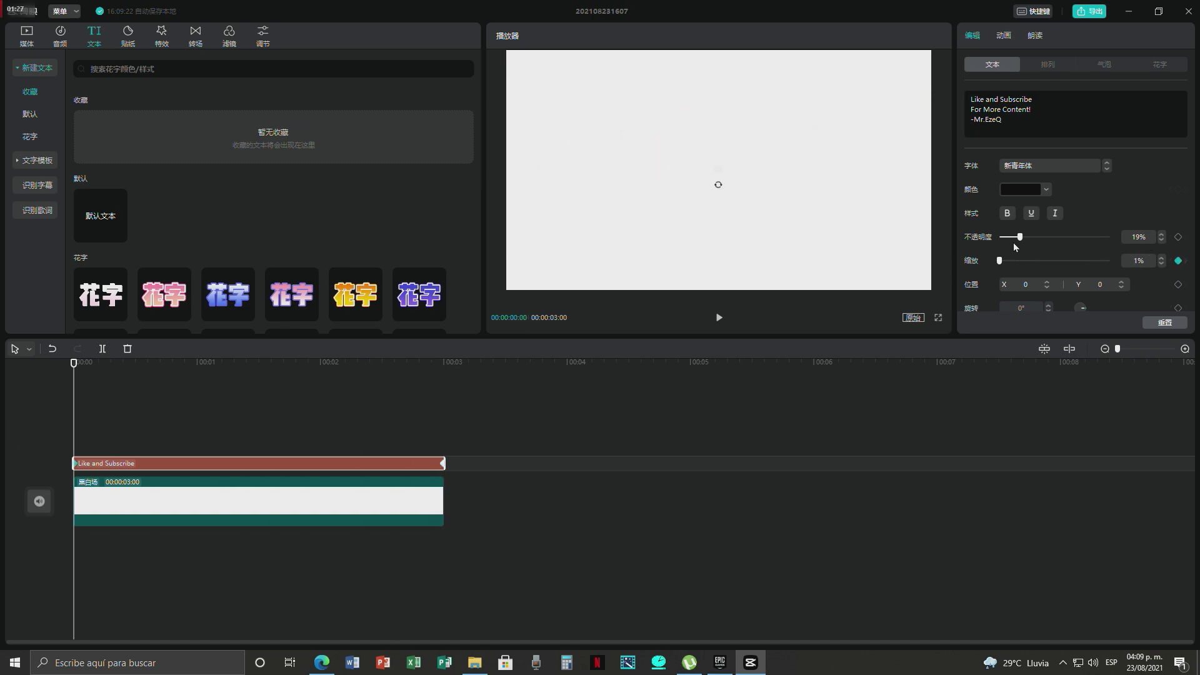
pyautogui.moveTo(1021, 236); pyautogui.dragTo(1111, 236)
pyautogui.click(1178, 237)
pyautogui.moveTo(75, 364)
pyautogui.mouseDown()
pyautogui.moveTo(371, 374)
pyautogui.moveTo(29, 414)
pyautogui.mouseUp()
pyautogui.moveTo(78, 376); pyautogui.dragTo(296, 374)
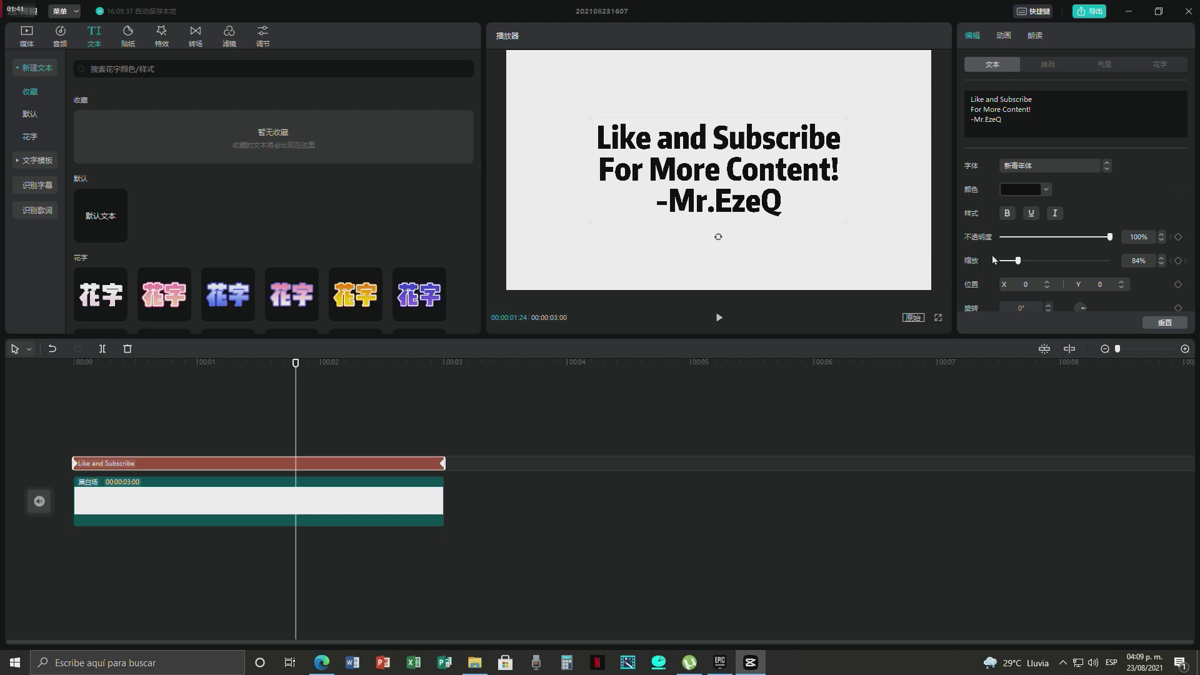
pyautogui.moveTo(1109, 237); pyautogui.dragTo(1063, 245)
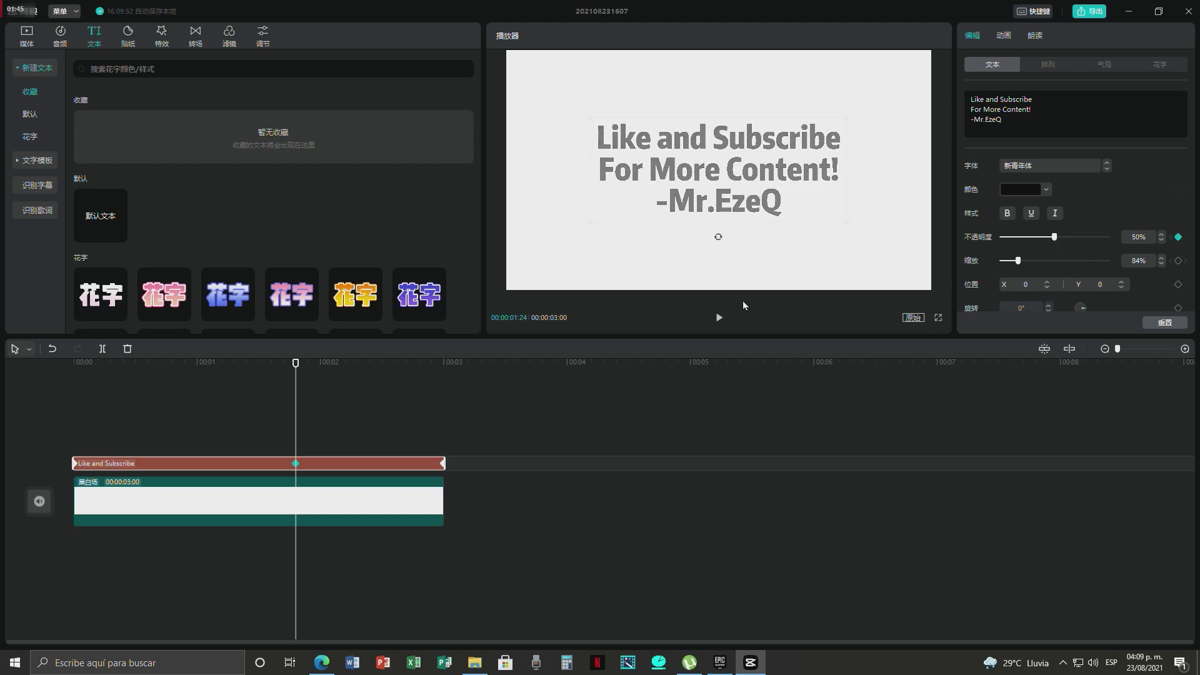
pyautogui.moveTo(294, 372); pyautogui.dragTo(24, 445)
pyautogui.press('space')
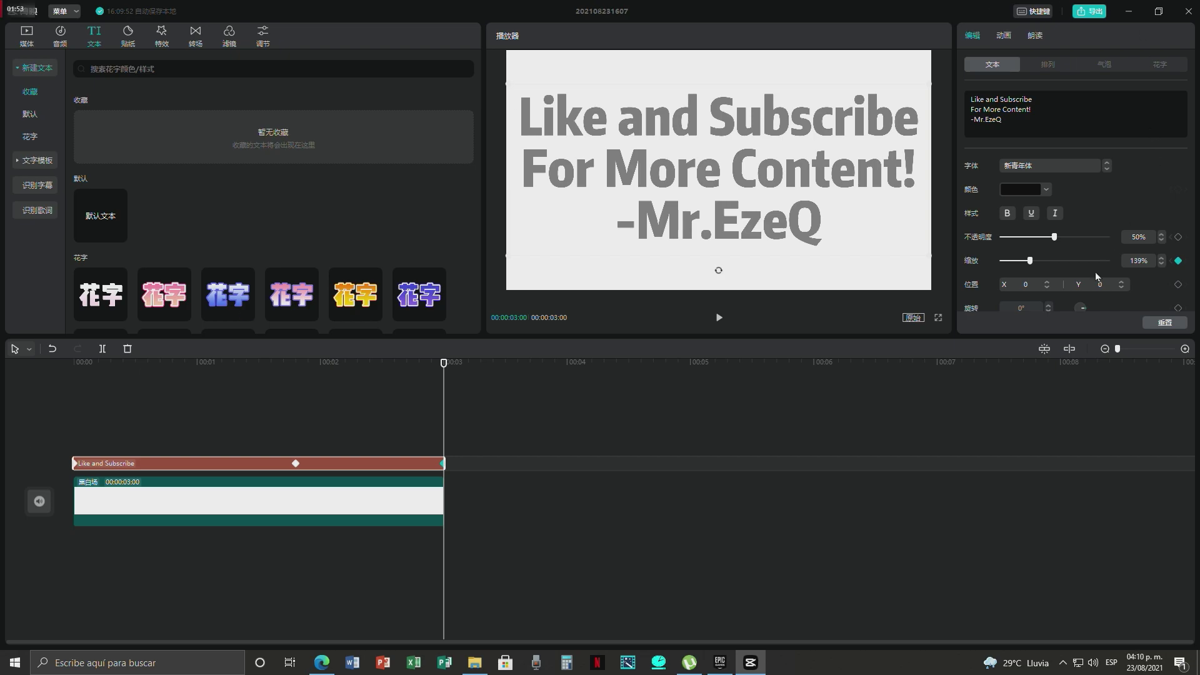
pyautogui.scroll(-2, 1108, 245)
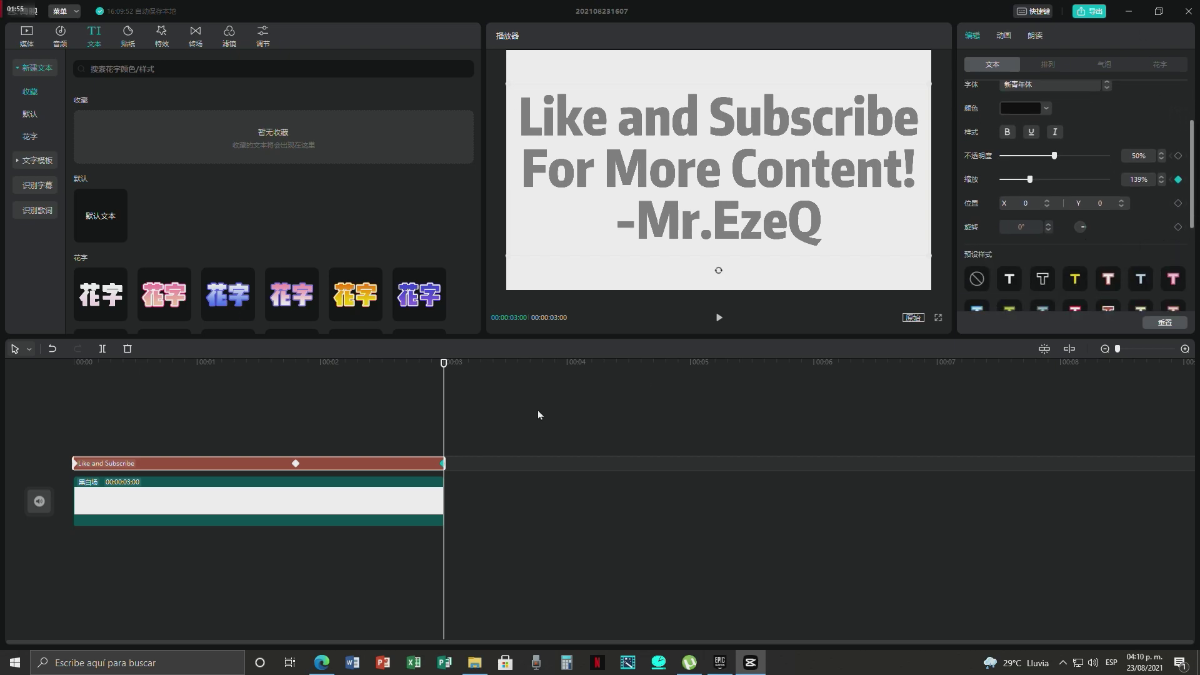
# - Add a rotation keyframe just under one second in and rotate the text over the next frames
pyautogui.moveTo(461, 361); pyautogui.dragTo(14, 411)
pyautogui.moveTo(76, 367)
pyautogui.mouseDown()
pyautogui.moveTo(384, 398)
pyautogui.moveTo(116, 411)
pyautogui.moveTo(175, 409)
pyautogui.mouseUp()
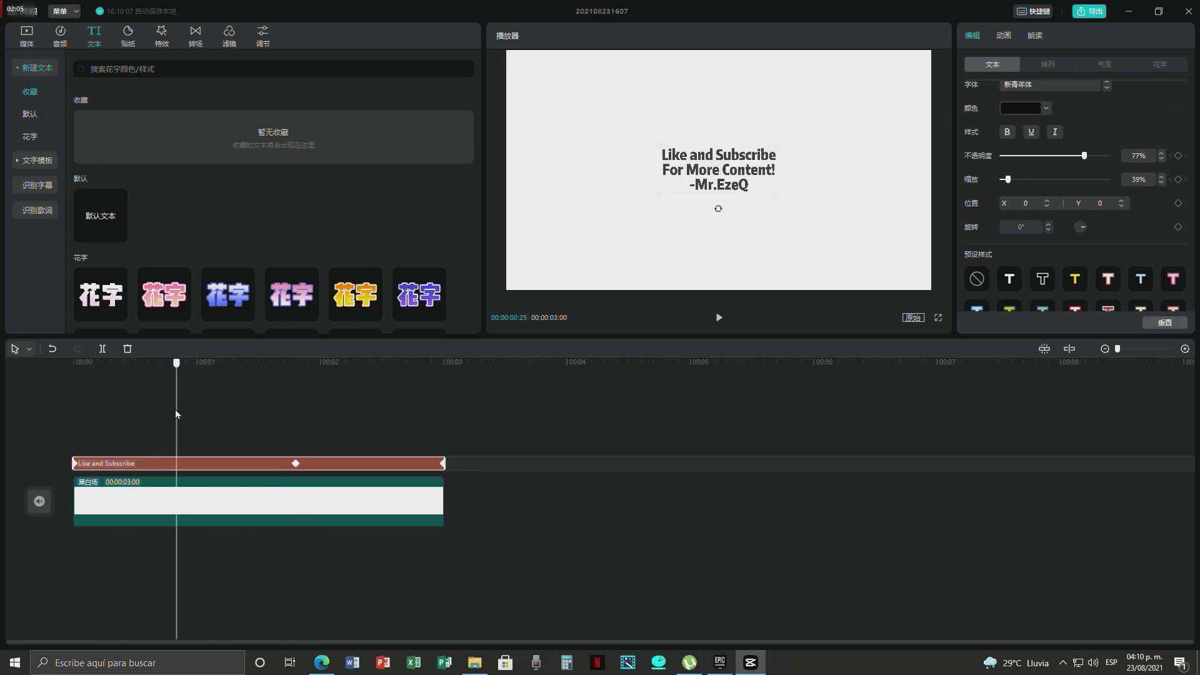
pyautogui.click(1177, 226)
pyautogui.press('Right')
pyautogui.moveTo(1081, 227)
pyautogui.mouseDown()
pyautogui.moveTo(1087, 284)
pyautogui.moveTo(1090, 227)
pyautogui.moveTo(1083, 241)
pyautogui.moveTo(1080, 213)
pyautogui.moveTo(1067, 228)
pyautogui.moveTo(1085, 225)
pyautogui.moveTo(1078, 189)
pyautogui.mouseUp()
pyautogui.press('Right')
pyautogui.press('Right')
pyautogui.press('Right')
pyautogui.press('Right')
pyautogui.press('Right')
pyautogui.press('Right')
pyautogui.press('Right')
pyautogui.press('Right')
pyautogui.press('Right')
pyautogui.press('Right')
pyautogui.press('Right')
# - Keep stepping frames and turning the rotation, spinning the text past 350° and upside-down
pyautogui.moveTo(225, 365); pyautogui.dragTo(235, 365)
pyautogui.moveTo(1081, 226); pyautogui.dragTo(1084, 239)
pyautogui.press('Right')
pyautogui.press('Right')
pyautogui.press('Right')
pyautogui.press('Right')
pyautogui.press('Right')
pyautogui.moveTo(665, 188)
pyautogui.mouseDown()
pyautogui.moveTo(777, 166)
pyautogui.moveTo(791, 268)
pyautogui.mouseUp()
pyautogui.press('Right')
pyautogui.click(263, 364)
pyautogui.moveTo(1081, 222); pyautogui.dragTo(1077, 226)
pyautogui.click(270, 363)
pyautogui.click(276, 364)
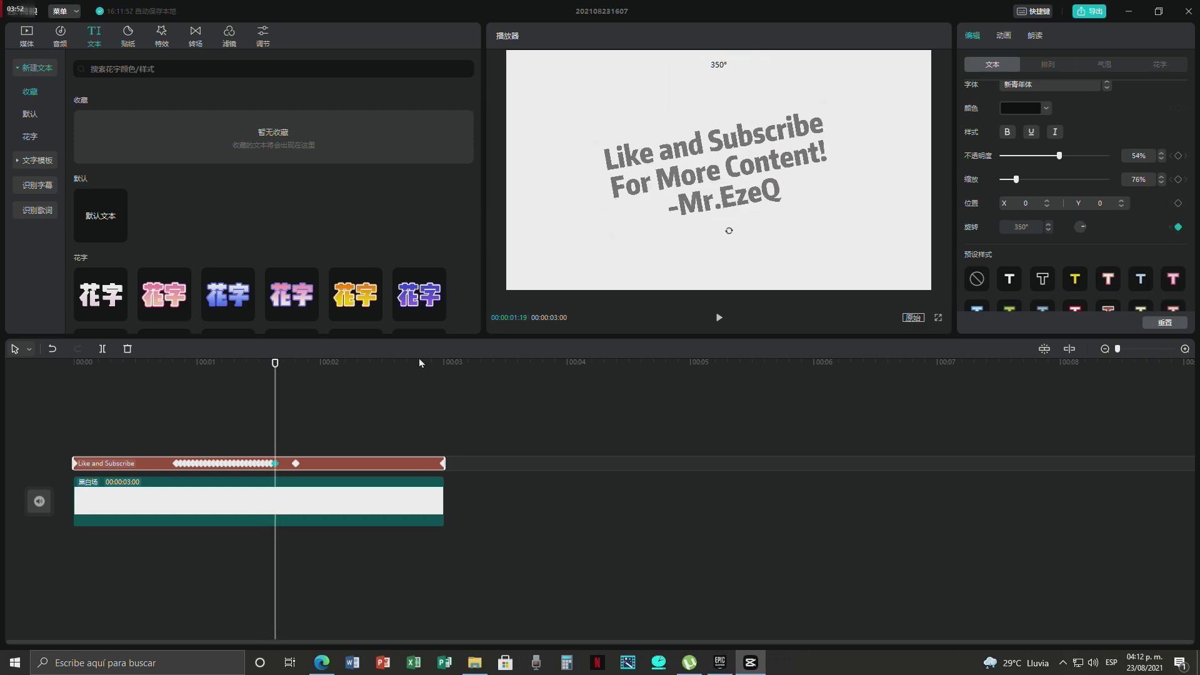
pyautogui.click(280, 364)
pyautogui.click(283, 365)
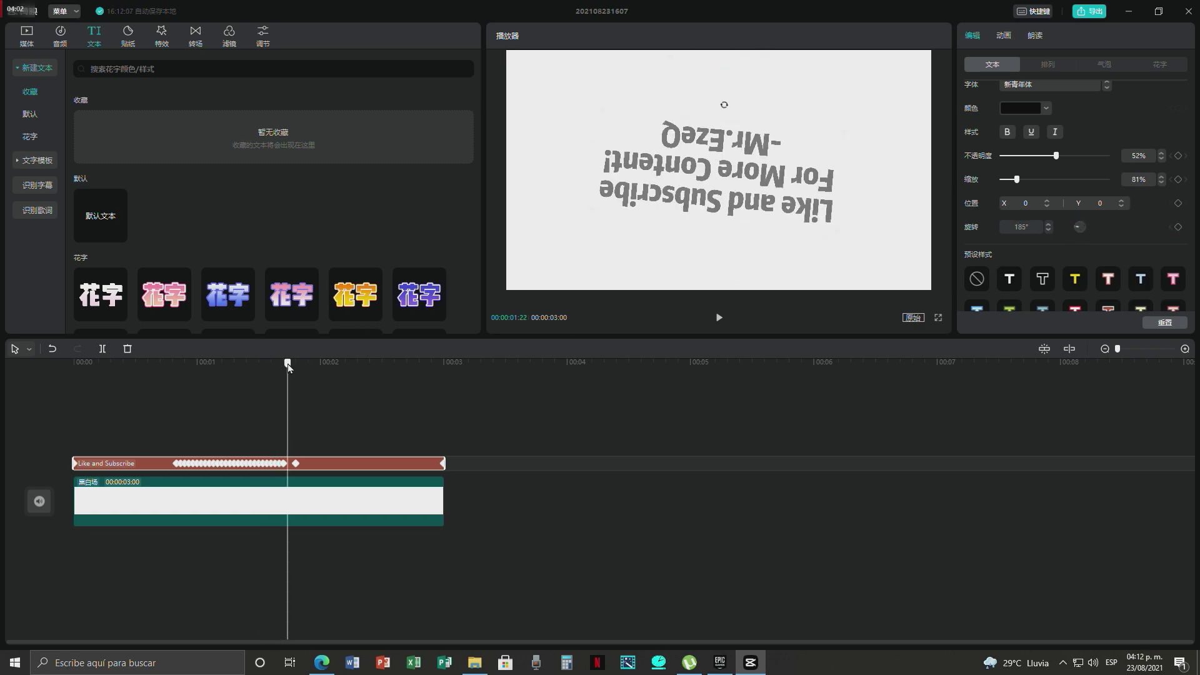
pyautogui.moveTo(1080, 228); pyautogui.dragTo(1099, 227)
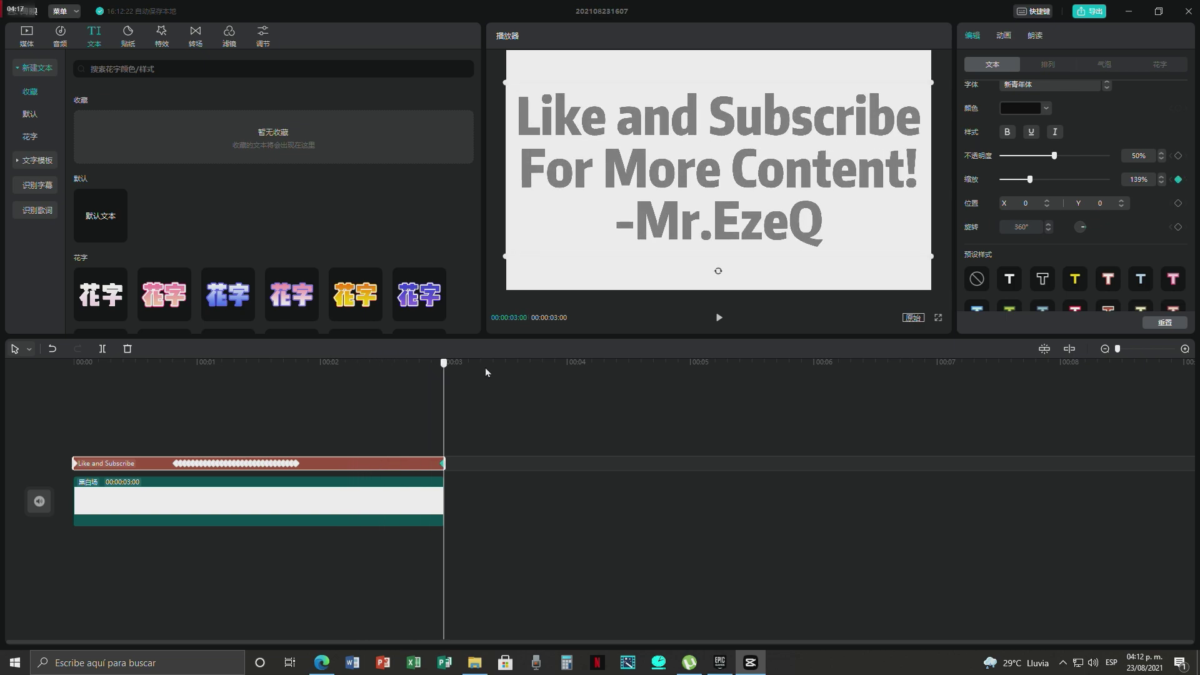
pyautogui.moveTo(292, 365); pyautogui.dragTo(386, 365)
pyautogui.press('Home')
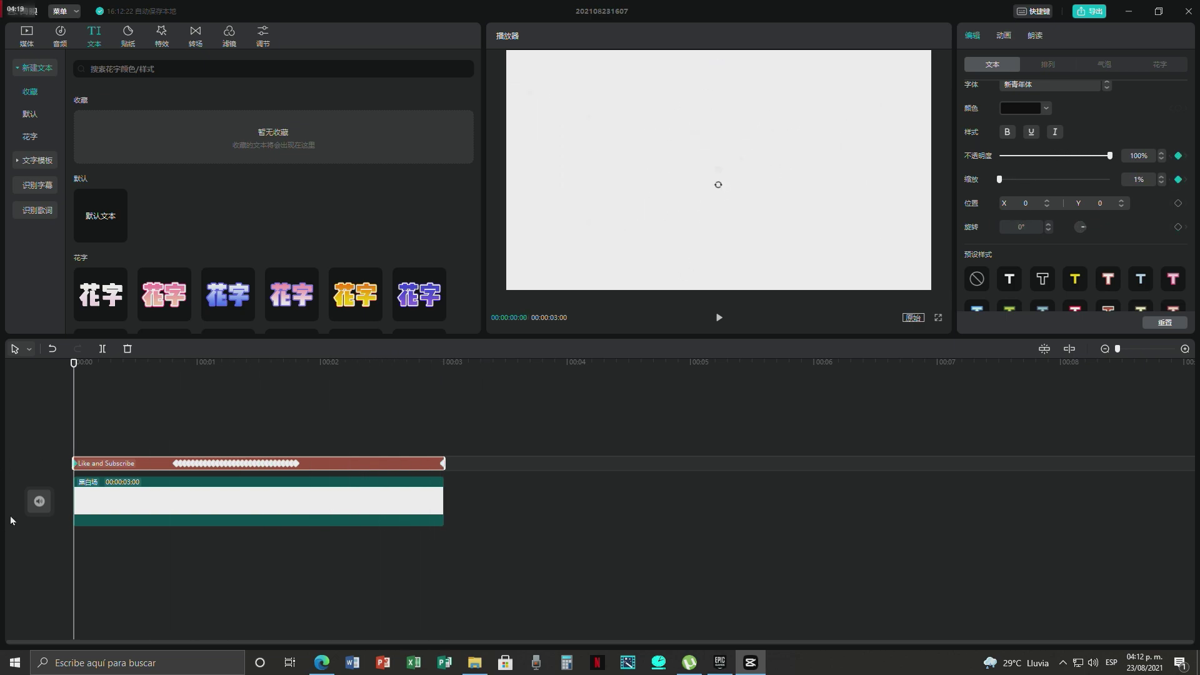
pyautogui.press('space')
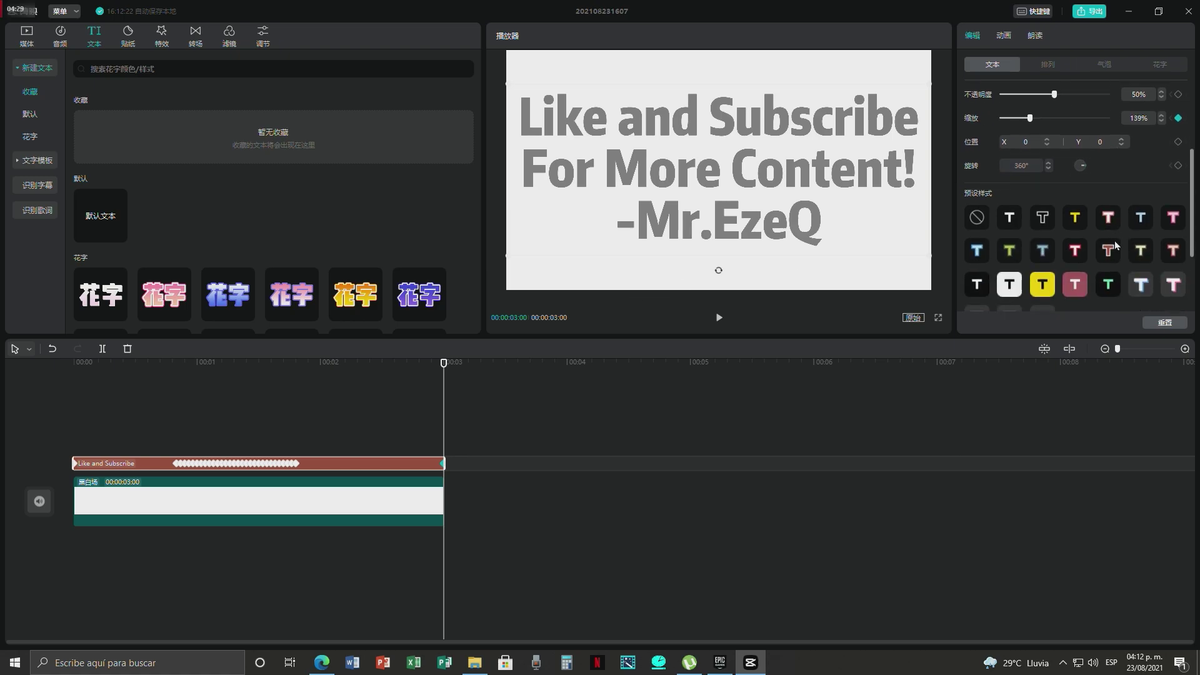
pyautogui.scroll(-2, 1115, 246)
# - Enable the text stroke, keyframe thickness 0 at 1:24, then set thickness 10 at 1:27
pyautogui.click(969, 234)
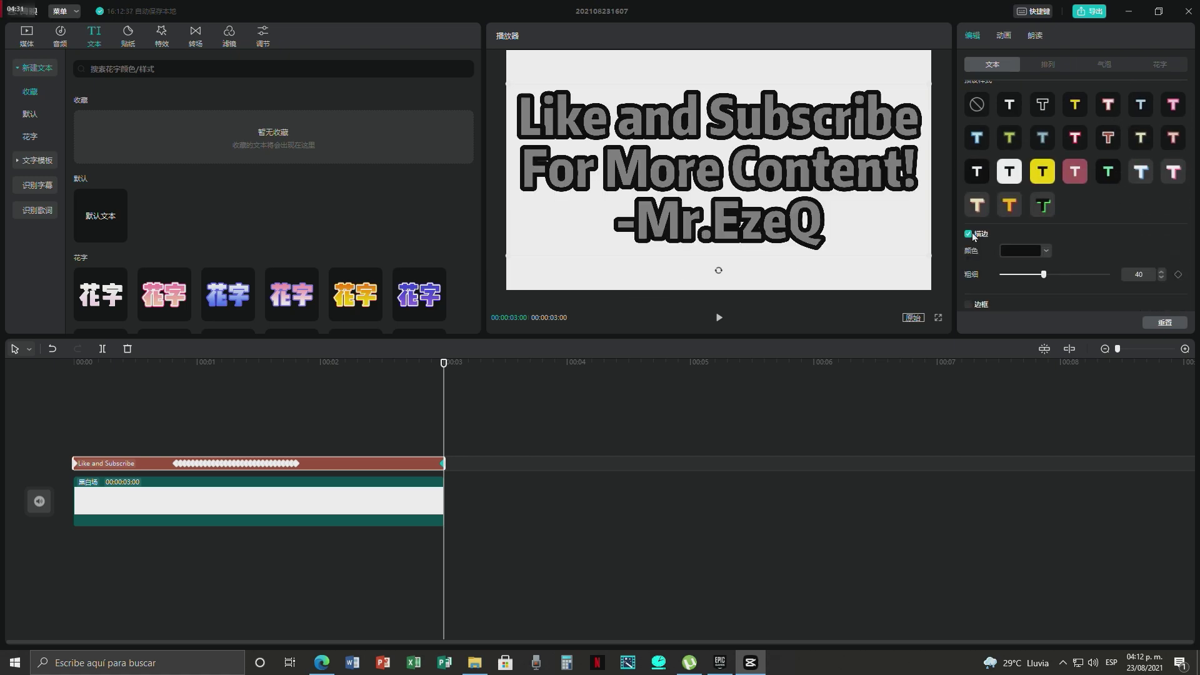
pyautogui.scroll(-1, 1036, 235)
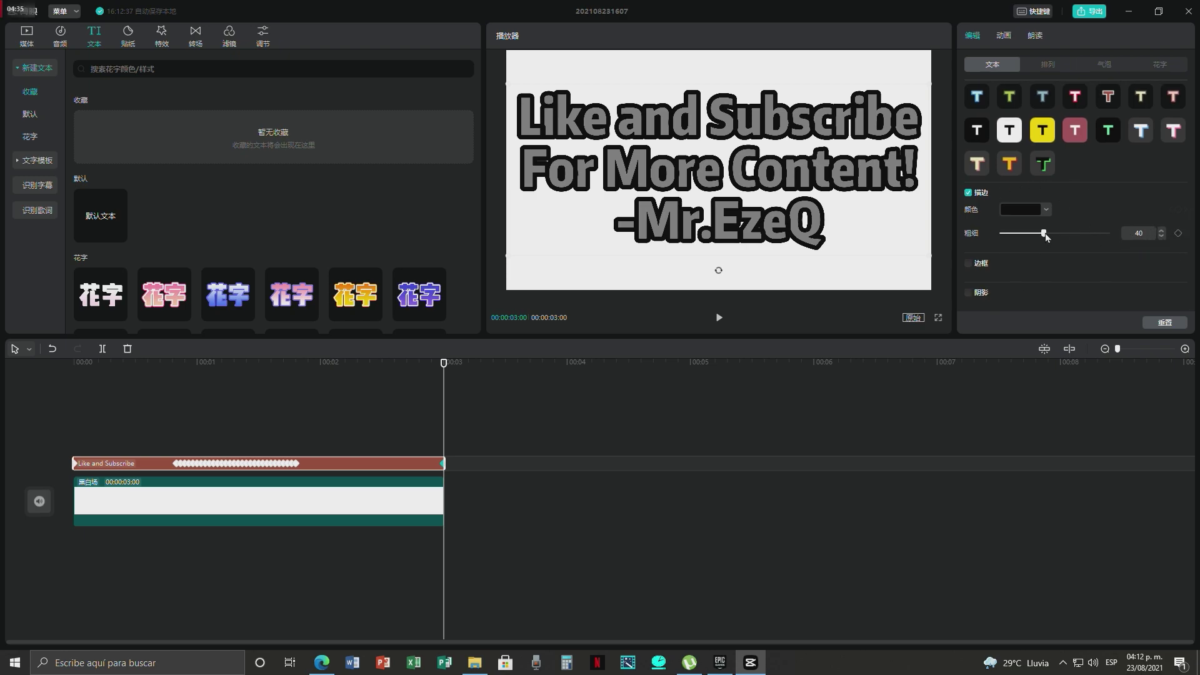
pyautogui.moveTo(1046, 237)
pyautogui.mouseDown()
pyautogui.moveTo(1071, 234)
pyautogui.moveTo(995, 245)
pyautogui.mouseUp()
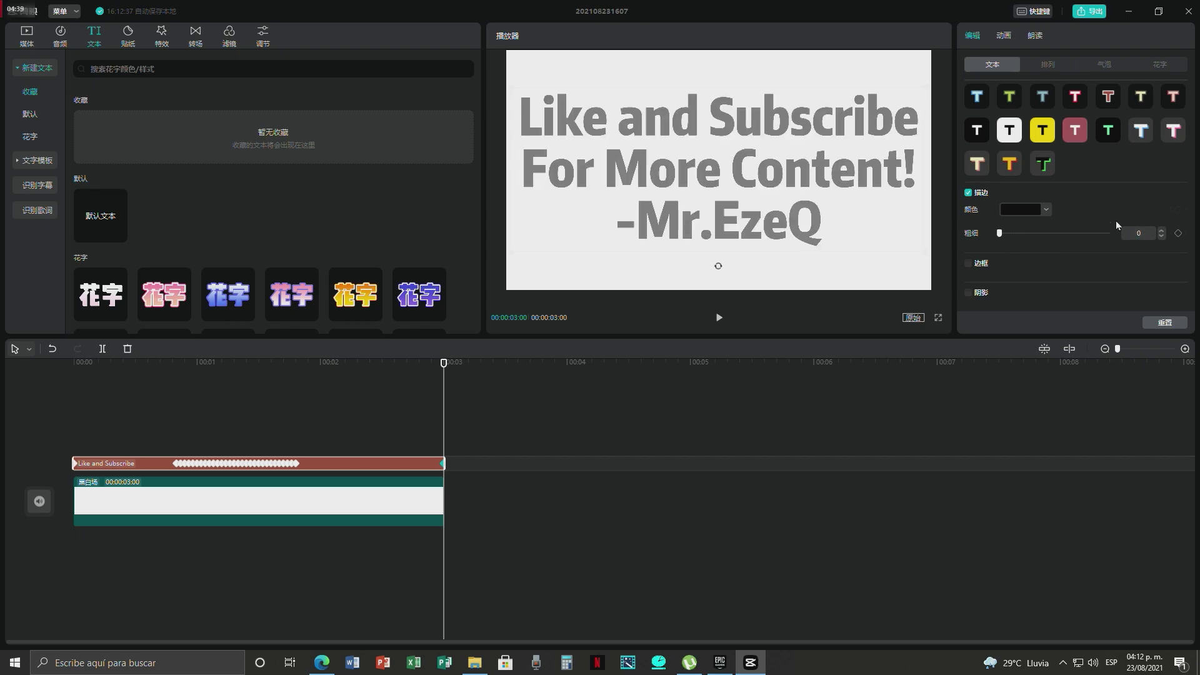
pyautogui.moveTo(438, 380); pyautogui.dragTo(297, 403)
pyautogui.click(1178, 233)
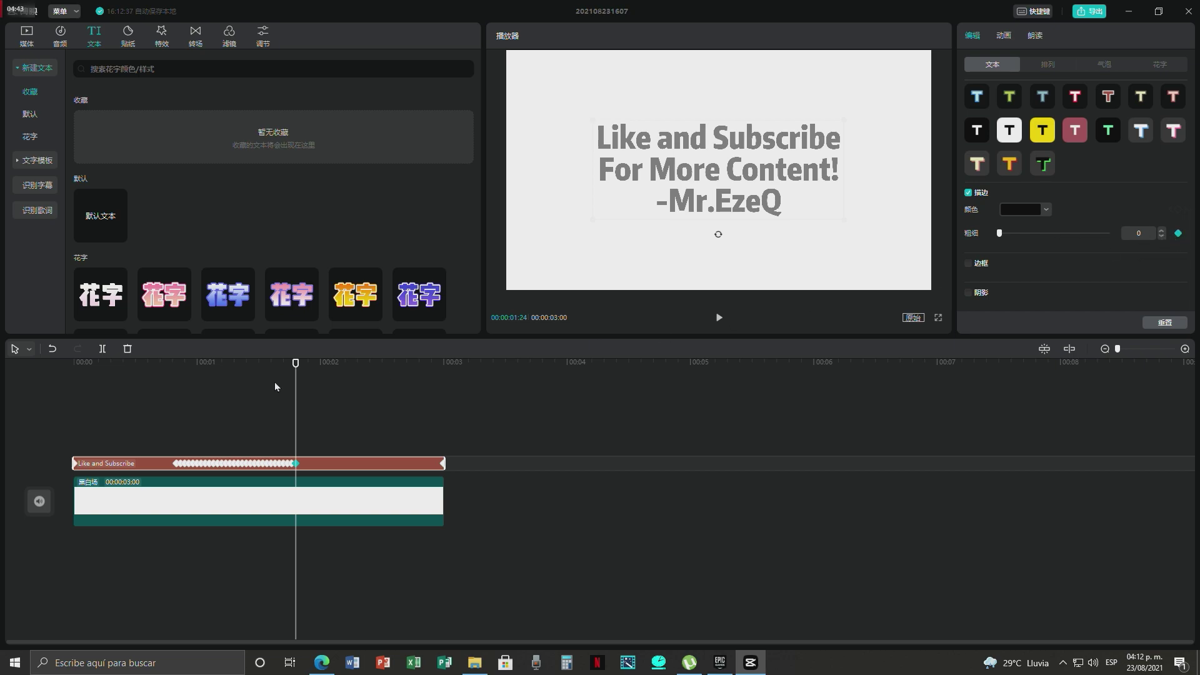
pyautogui.moveTo(297, 363)
pyautogui.mouseDown()
pyautogui.moveTo(322, 367)
pyautogui.moveTo(307, 374)
pyautogui.mouseUp()
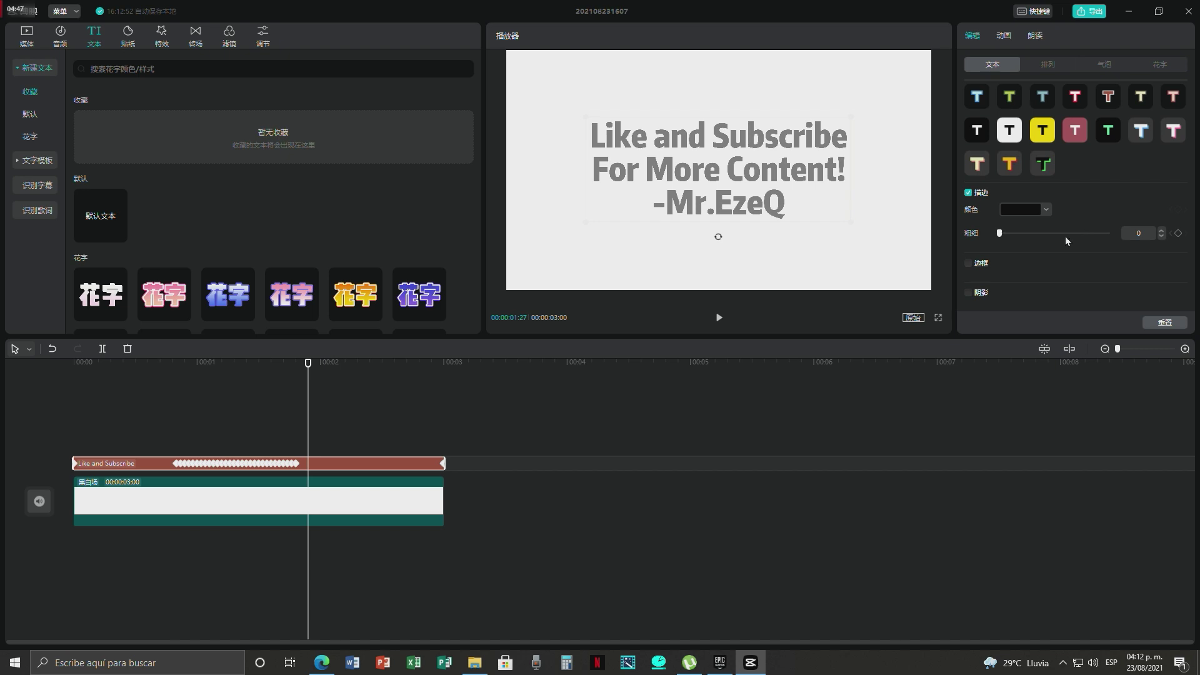
pyautogui.moveTo(999, 233); pyautogui.dragTo(1009, 236)
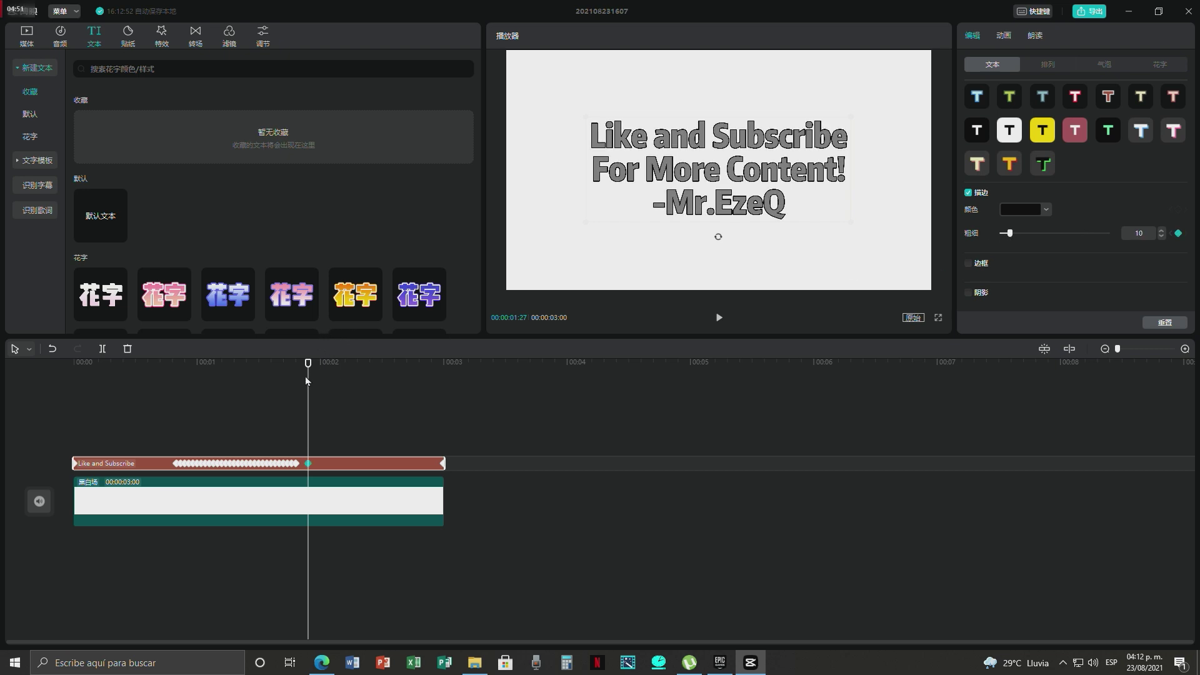